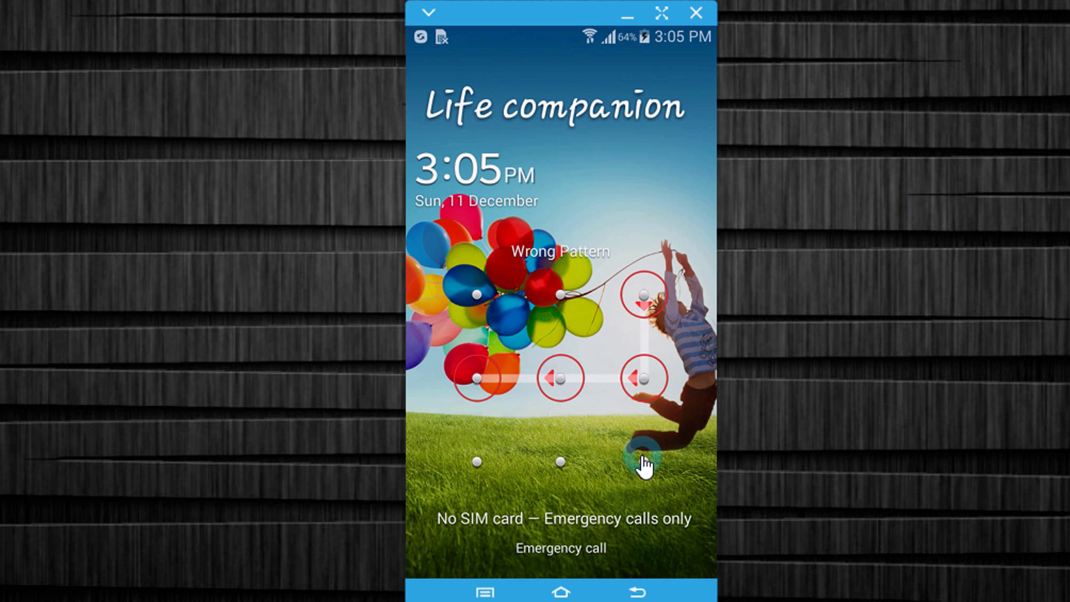
- Draw four wrong unlock patterns, dismiss the failure notice, and choose Forgot Pattern
mouse_move(642, 461)
mouse_down()
mouse_move(479, 401)
mouse_move(477, 294)
mouse_up()
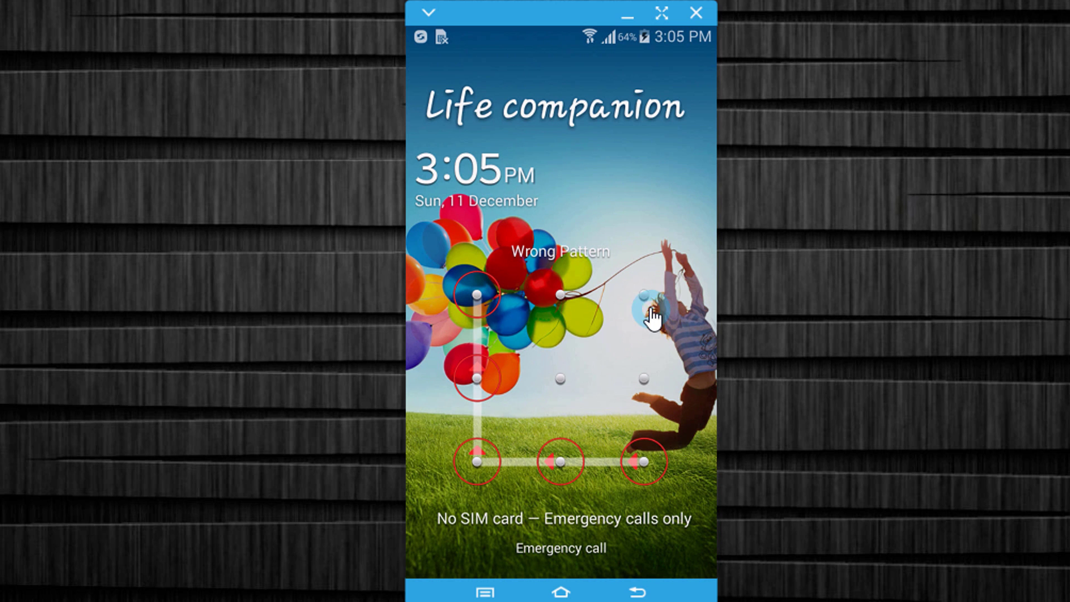
mouse_move(644, 299)
mouse_down()
mouse_move(530, 390)
mouse_move(475, 462)
mouse_move(641, 472)
mouse_up()
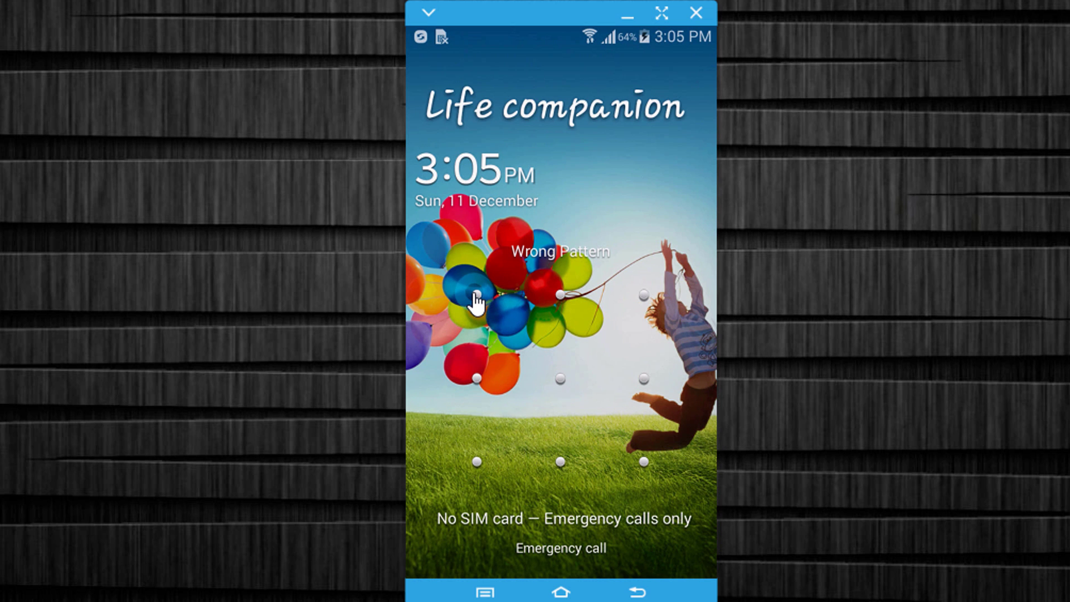
mouse_move(477, 296)
mouse_down()
mouse_move(573, 334)
mouse_move(561, 377)
mouse_move(485, 461)
mouse_move(696, 434)
mouse_up()
mouse_move(645, 297)
mouse_down()
mouse_move(554, 463)
mouse_move(726, 460)
mouse_up()
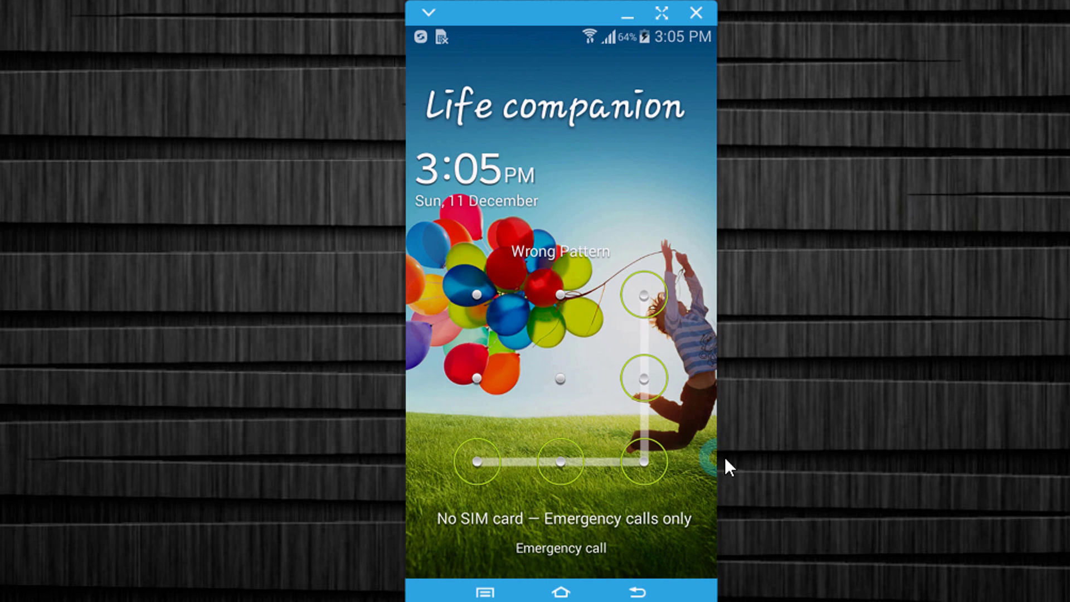
click(572, 397)
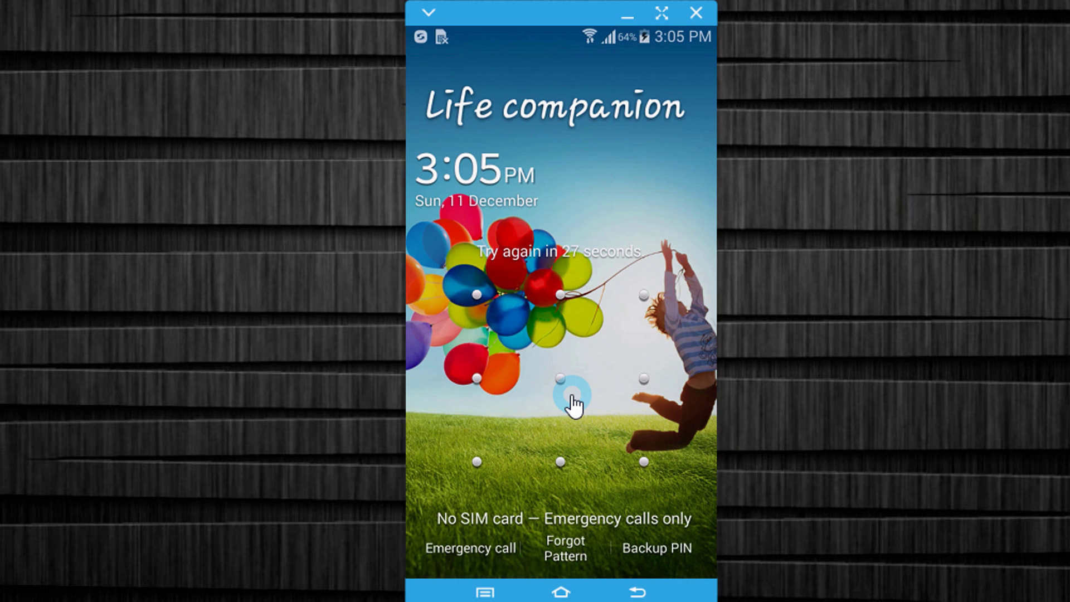
click(566, 549)
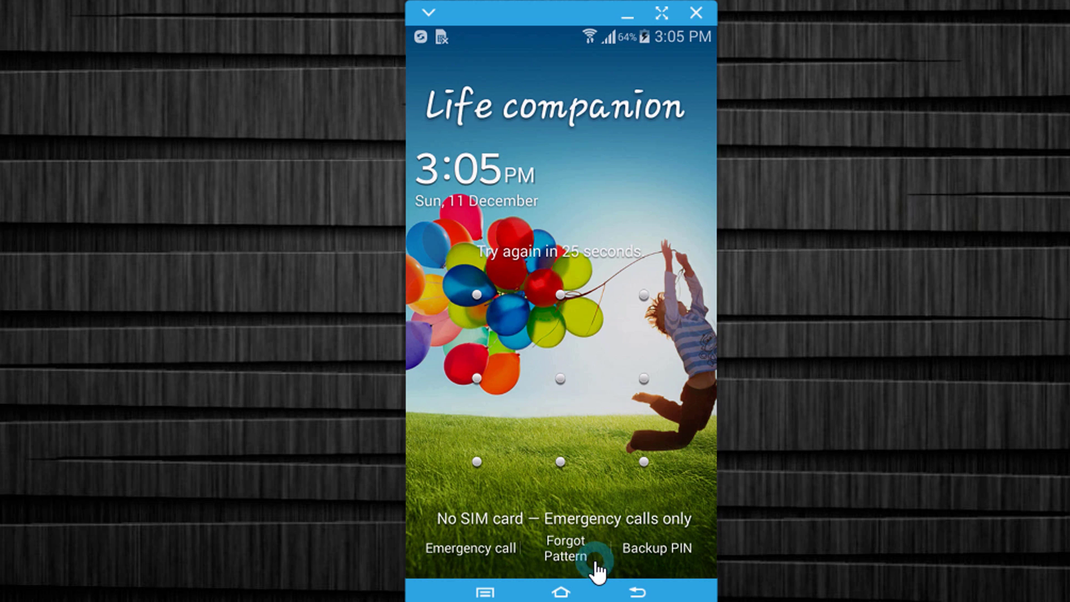
- Sign in with the linked Google account's e-mail and password, then set screen unlock to None
click(592, 289)
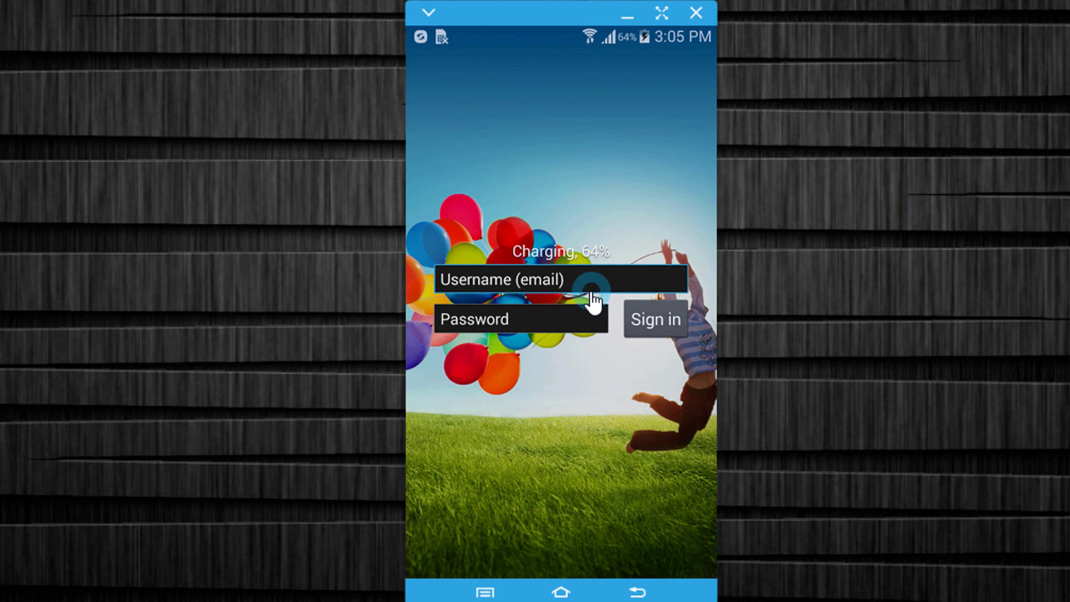
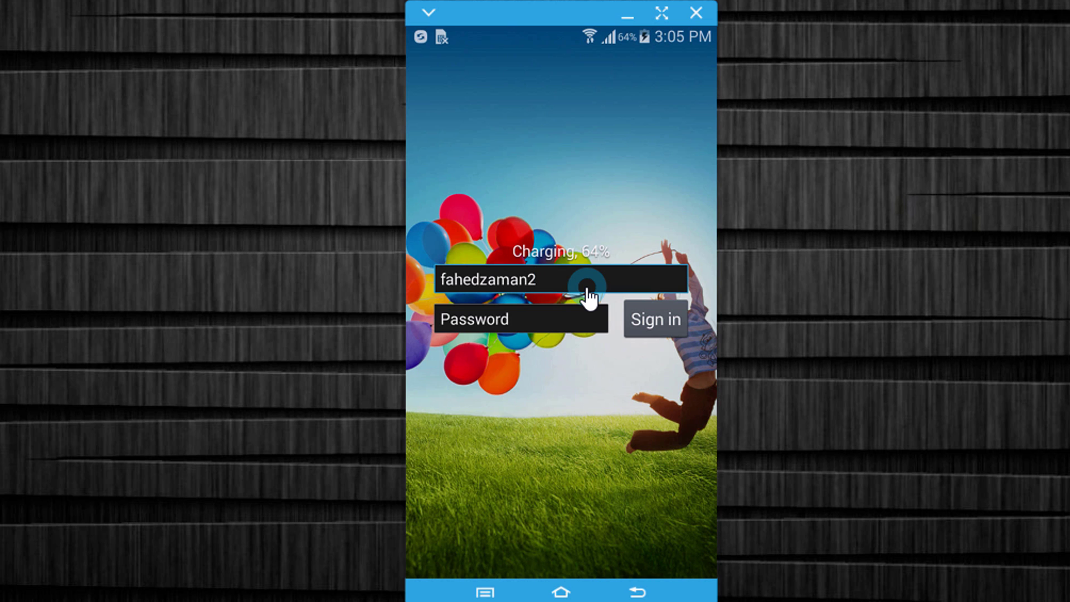
key(Tab)
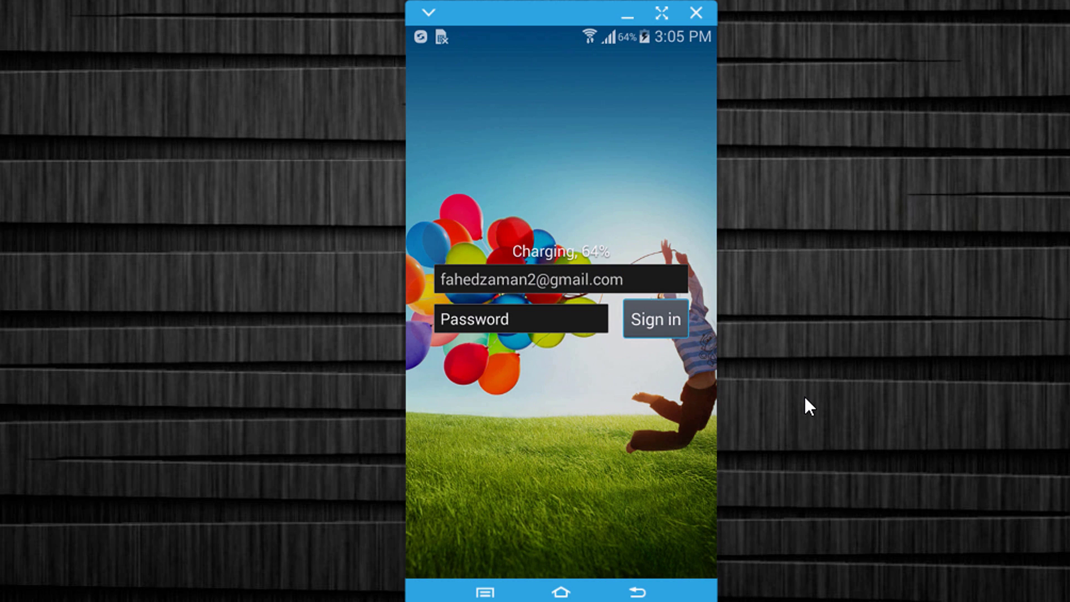
text(************)
key(Return)
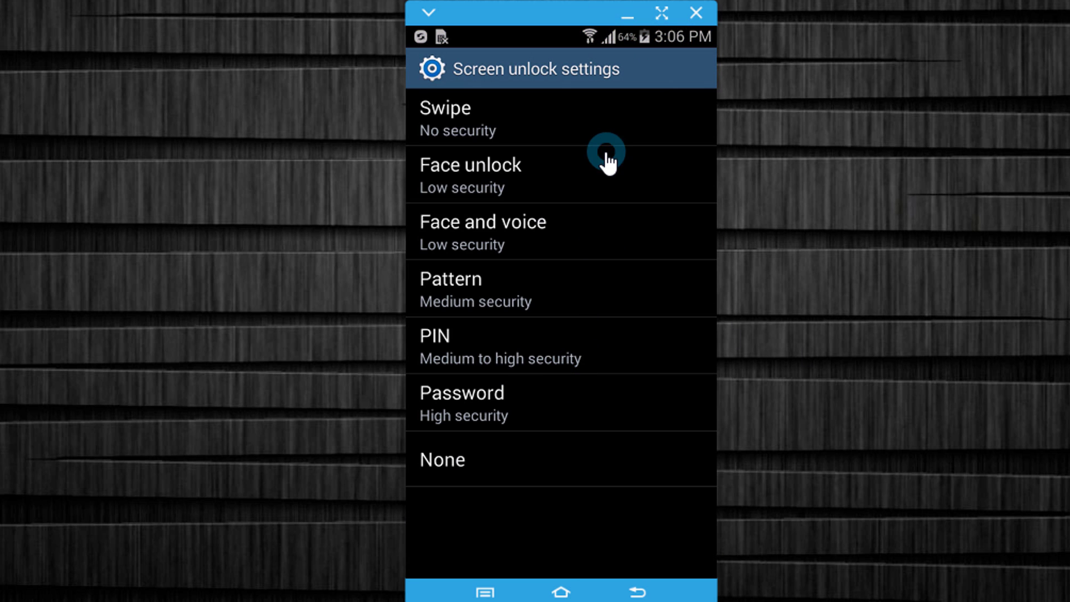
click(503, 466)
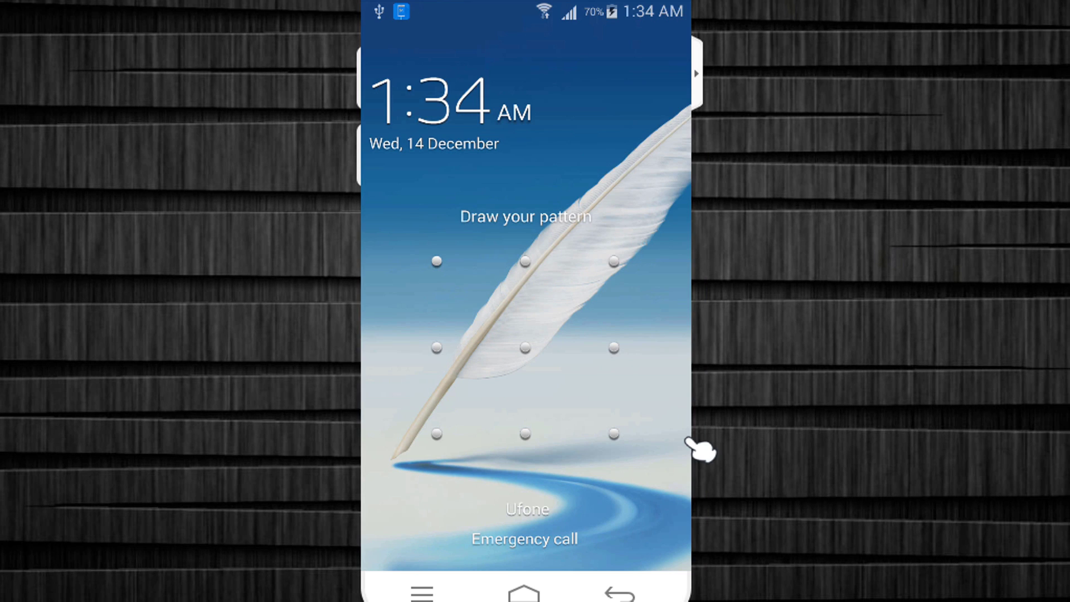
mouse_move(614, 260)
mouse_down()
mouse_move(618, 350)
mouse_move(436, 348)
mouse_up()
drag(615, 433, 436, 434)
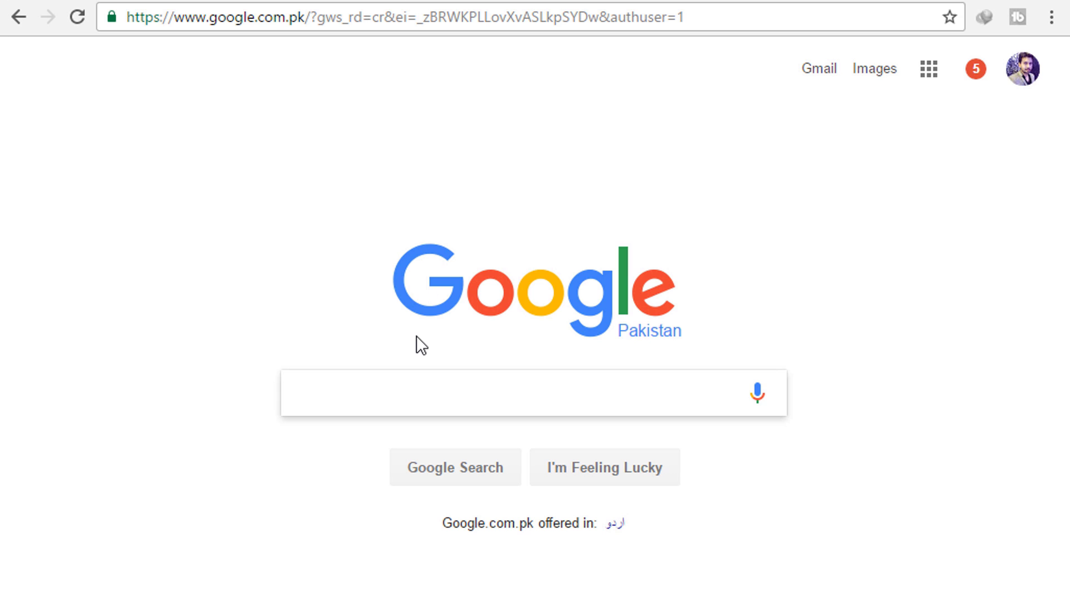
- Search Google for 'android sdk tools'
text(android sd)
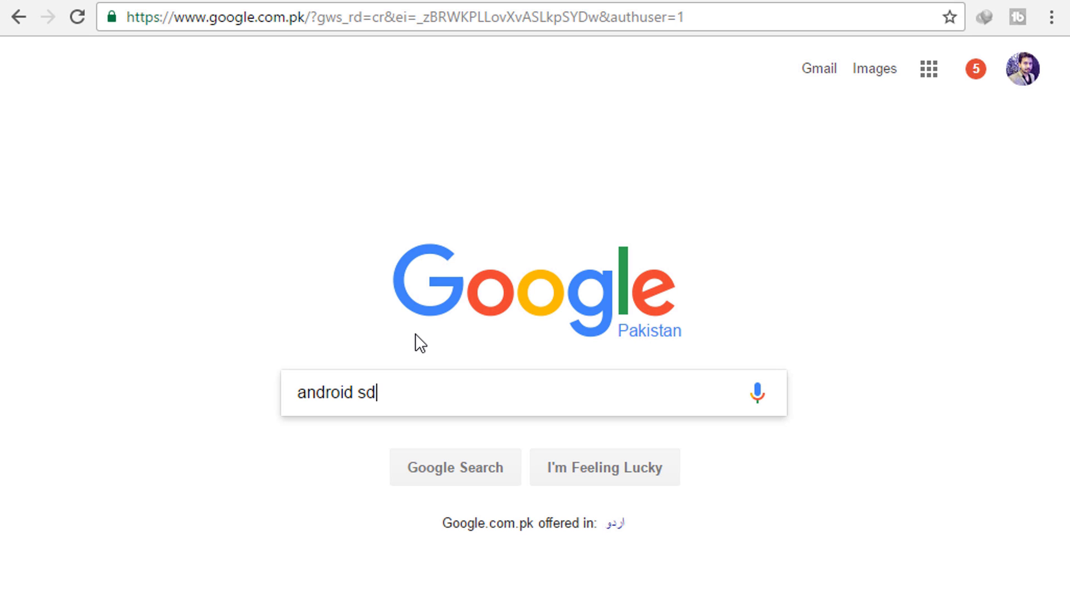
text(k tools)
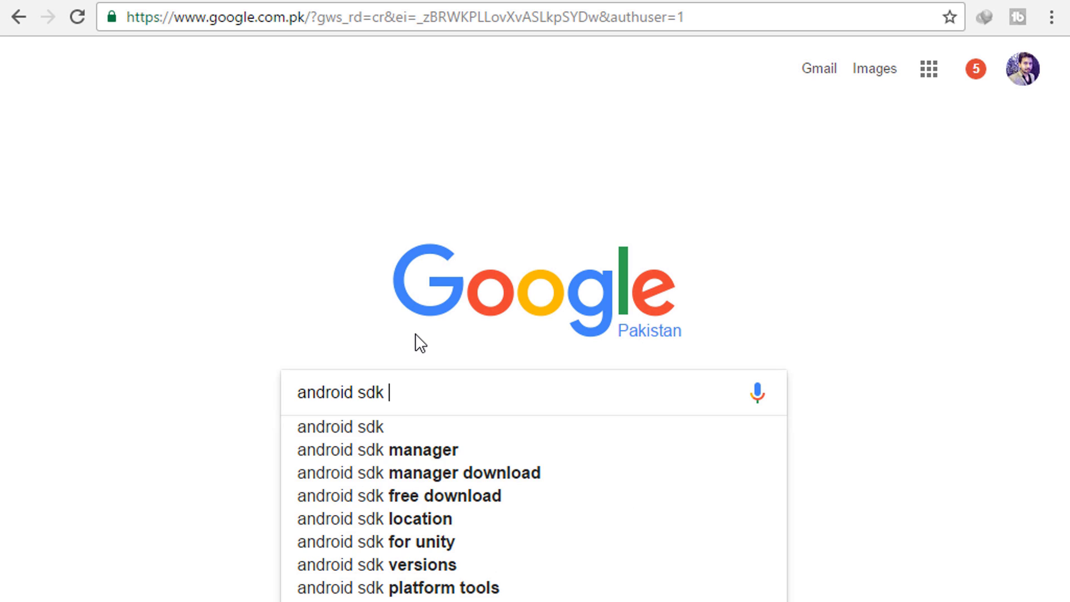
key(Return)
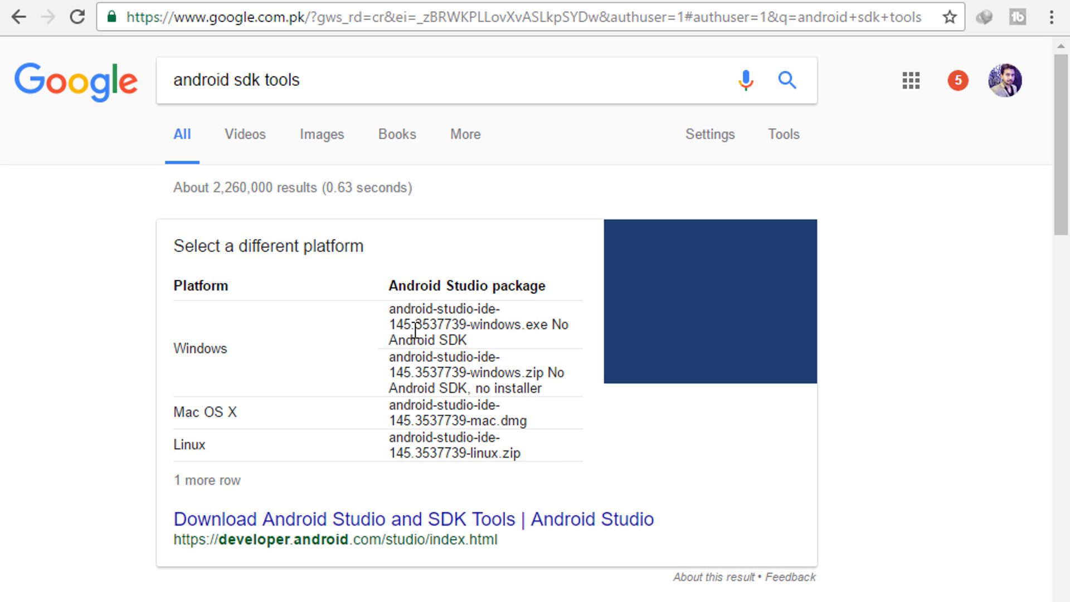
- Open the Android Studio download page and pick android-studio-bundle-145.3537739-windows.exe from the platform table
click(439, 519)
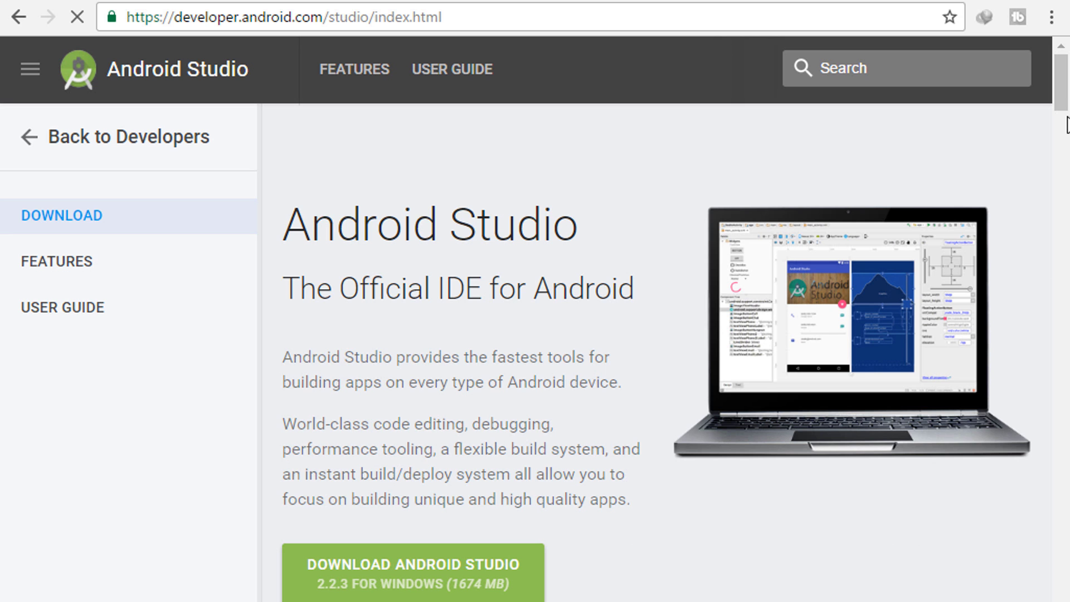
drag(1058, 95, 1067, 325)
scroll(1003, 303, down, 15)
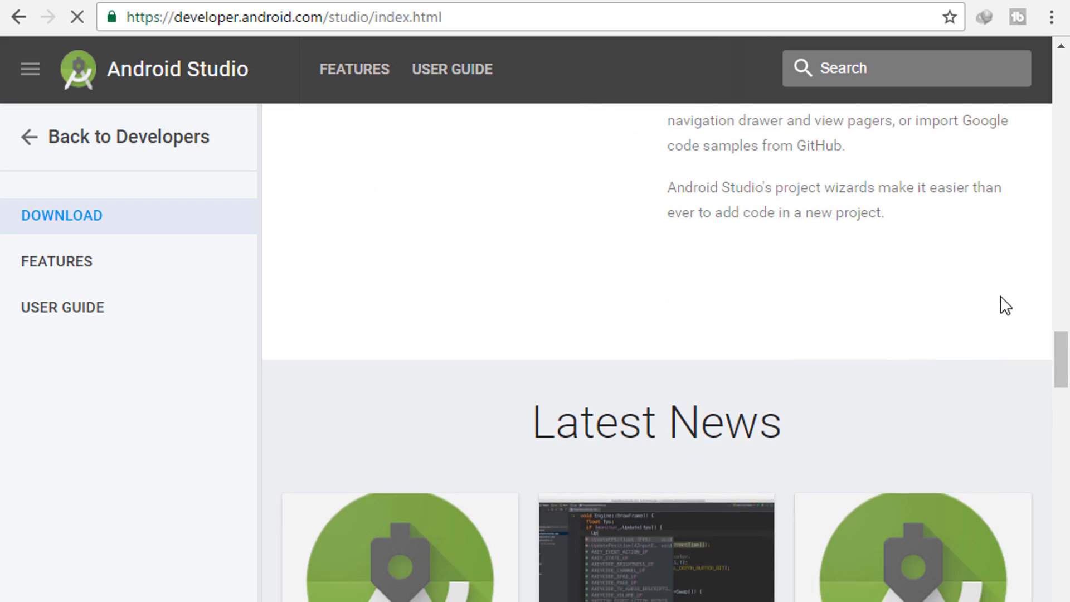
scroll(937, 291, down, 15)
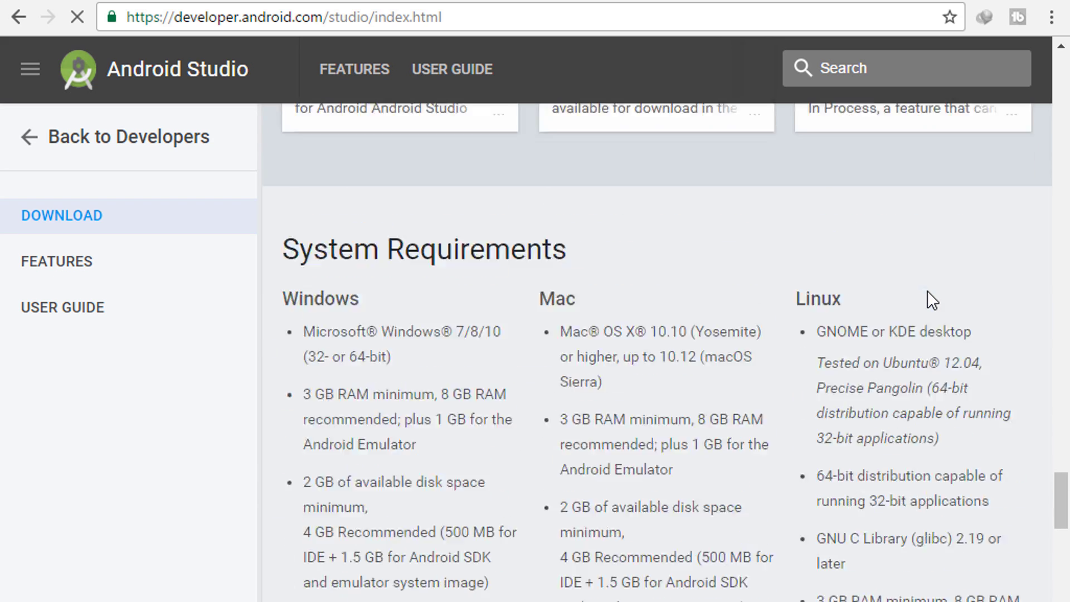
scroll(929, 292, down, 2)
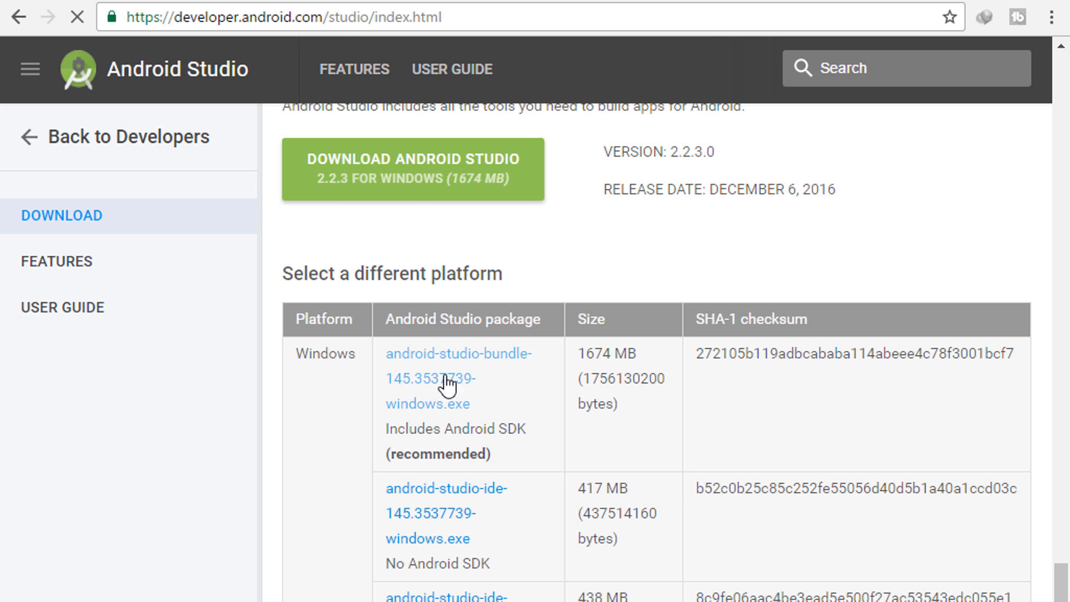
click(445, 376)
scroll(483, 269, down, 5)
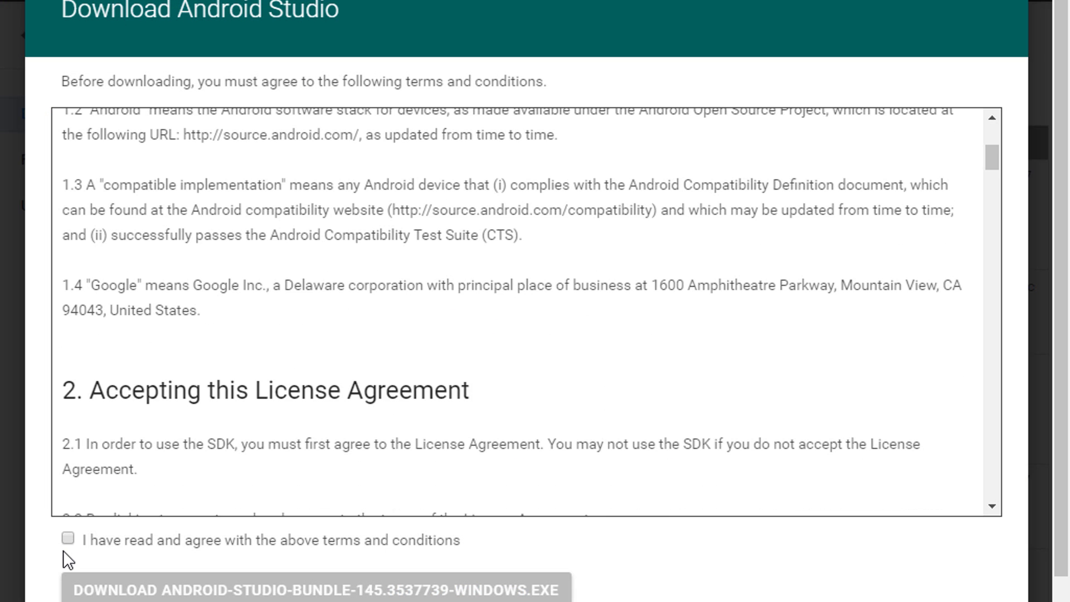
- Agree to the terms and download android-studio-bundle-145.3537739-windows.exe
click(68, 538)
scroll(301, 394, down, 2)
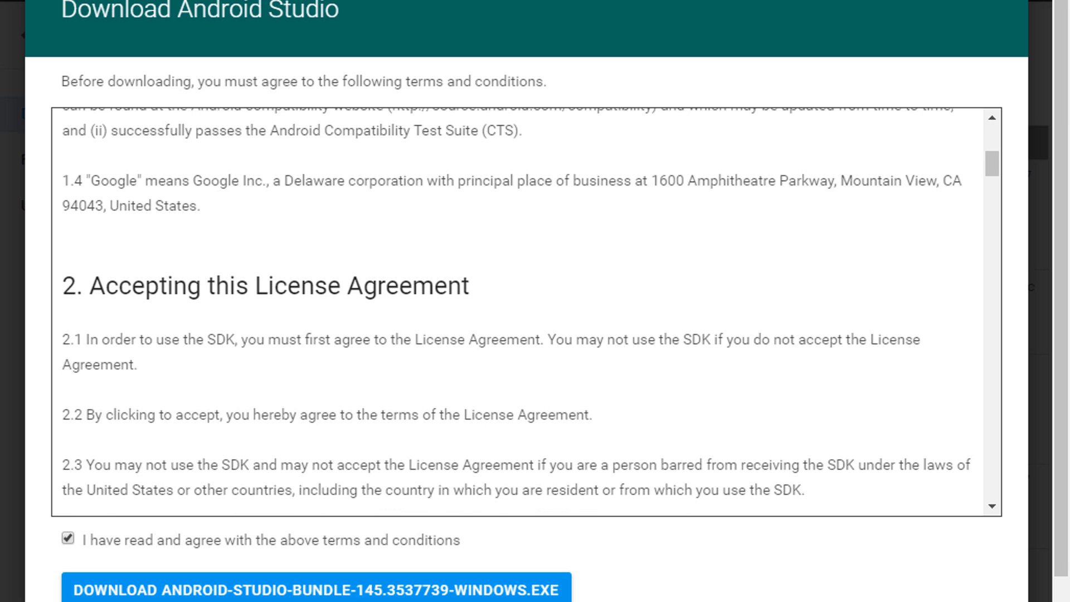
click(416, 591)
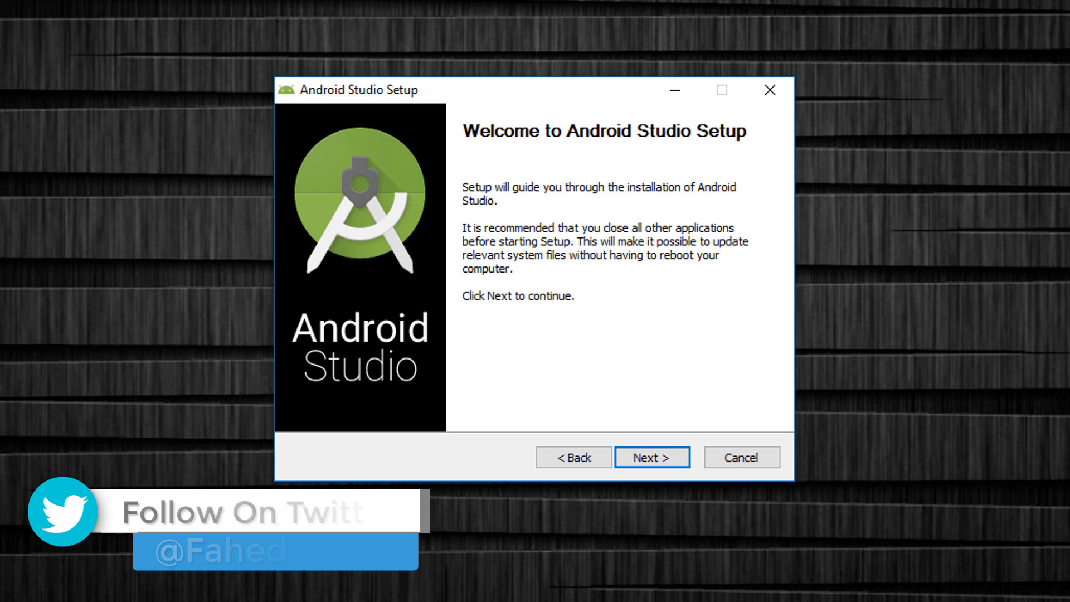
- Accept the licence, keep the default components, settings and Start Menu folder, and install
click(659, 464)
click(659, 464)
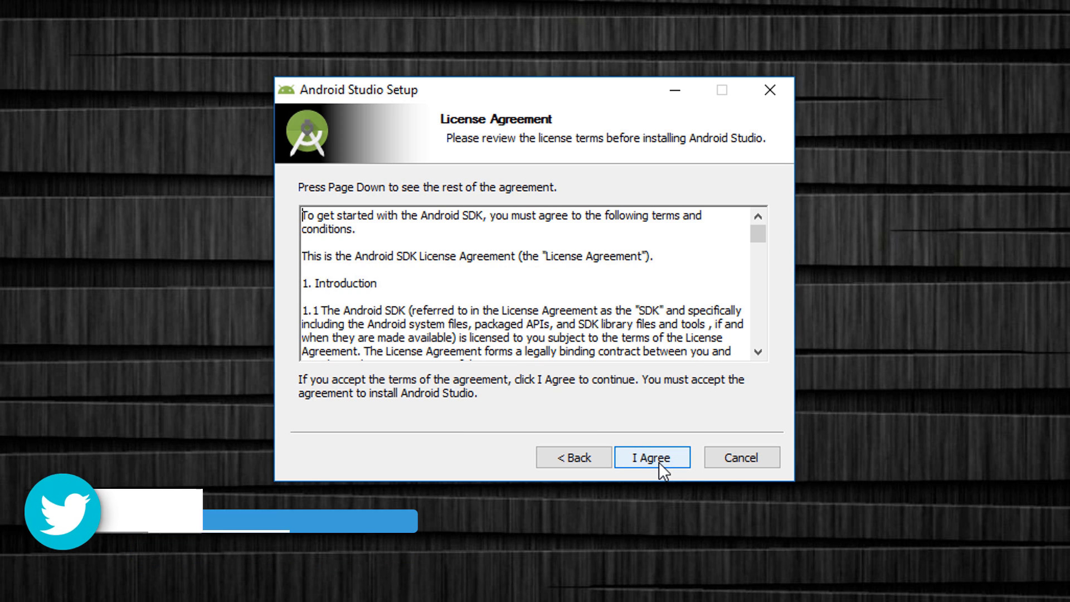
click(658, 463)
click(659, 462)
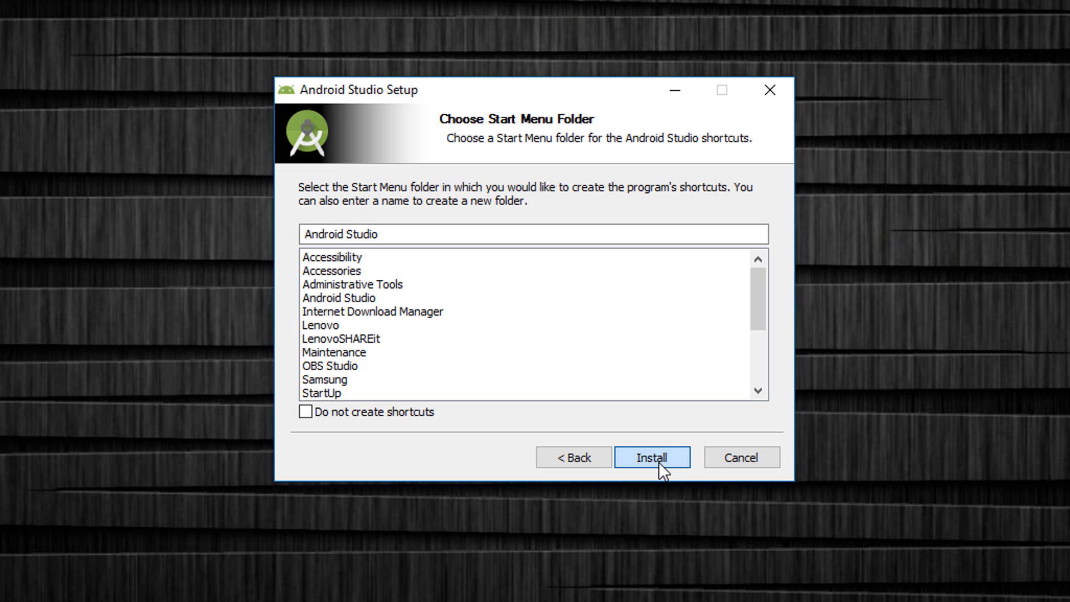
click(659, 462)
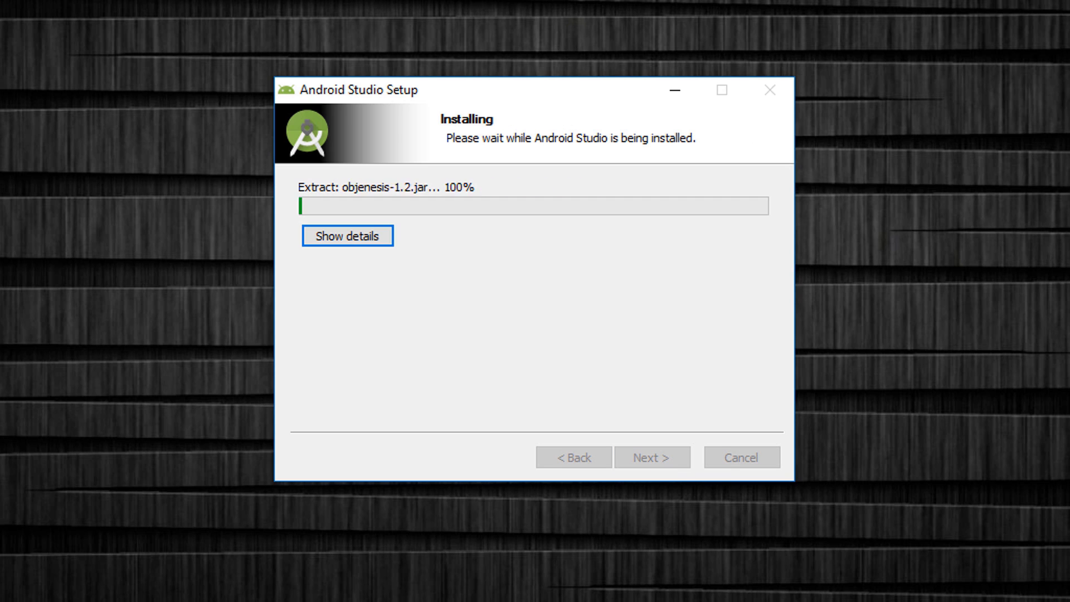
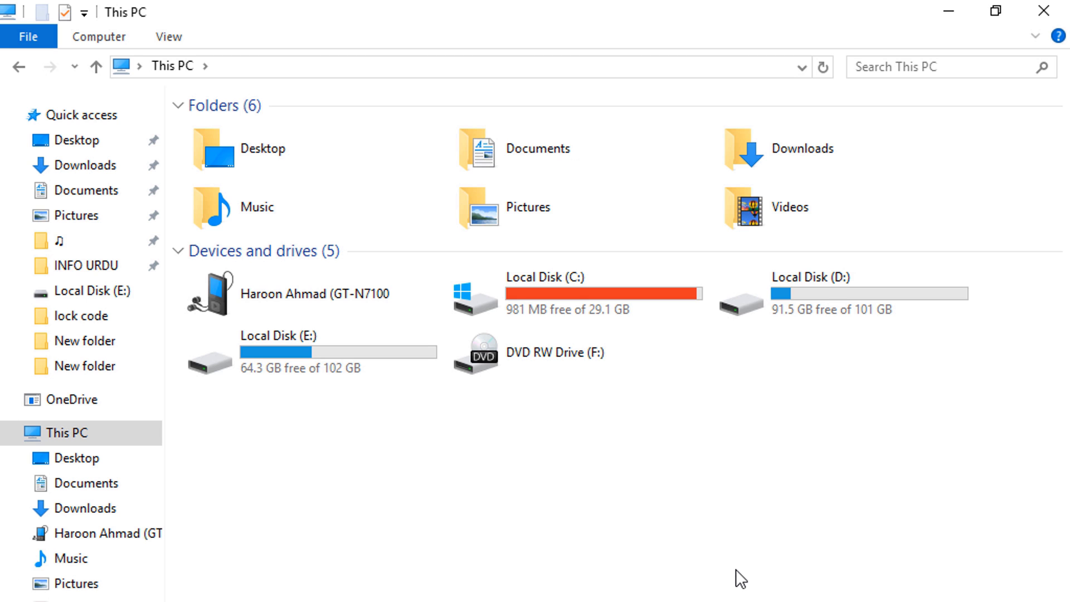
- Browse from C: to AppData\Local\Android\sdk\platform-tools and bring up its Shift+right-click extended menu
double_click(635, 301)
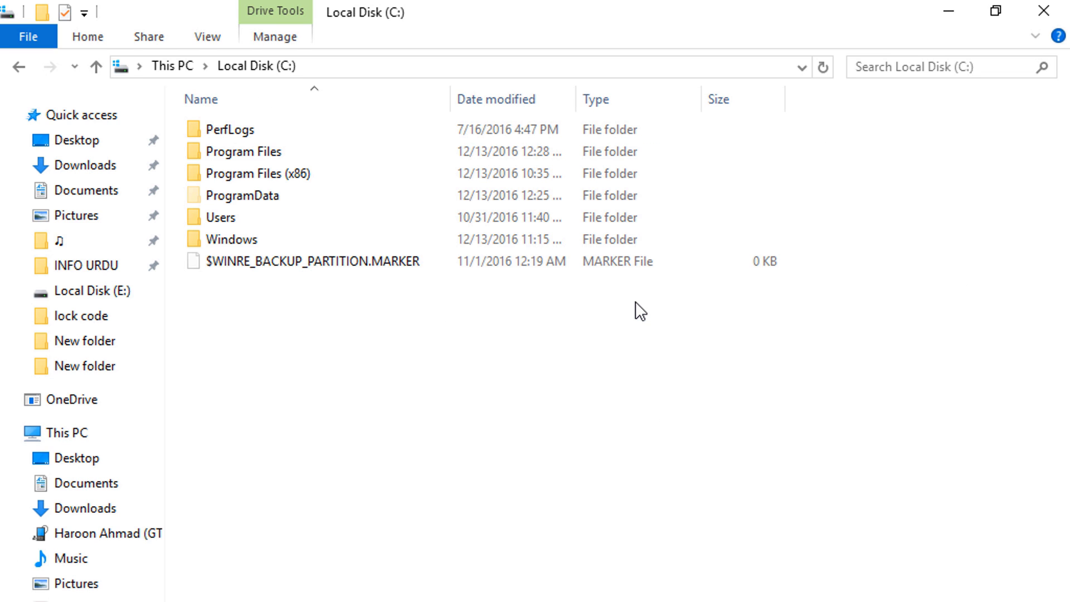
double_click(243, 213)
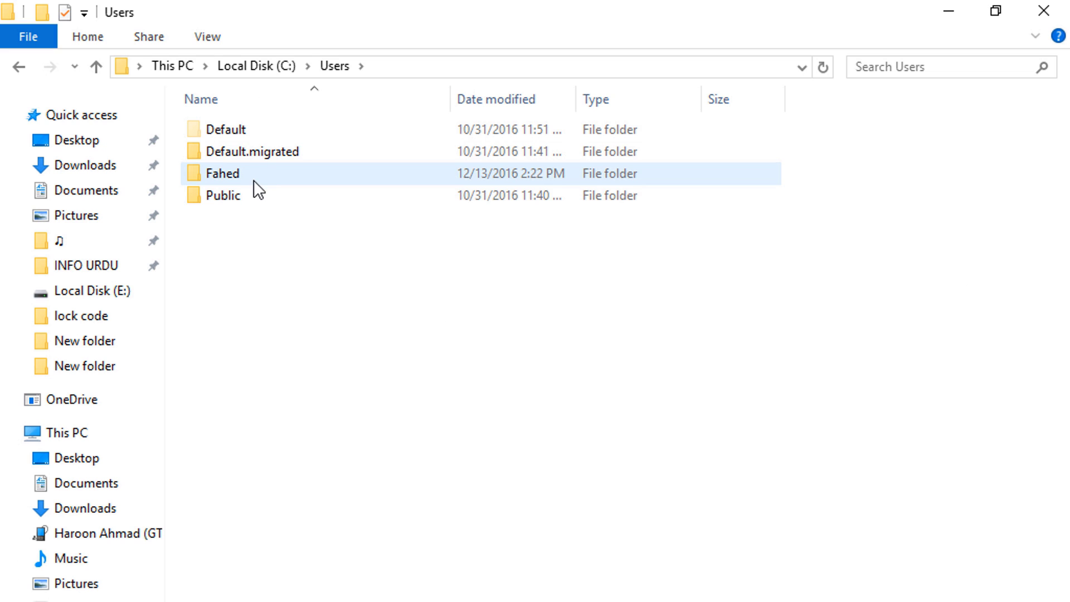
double_click(255, 176)
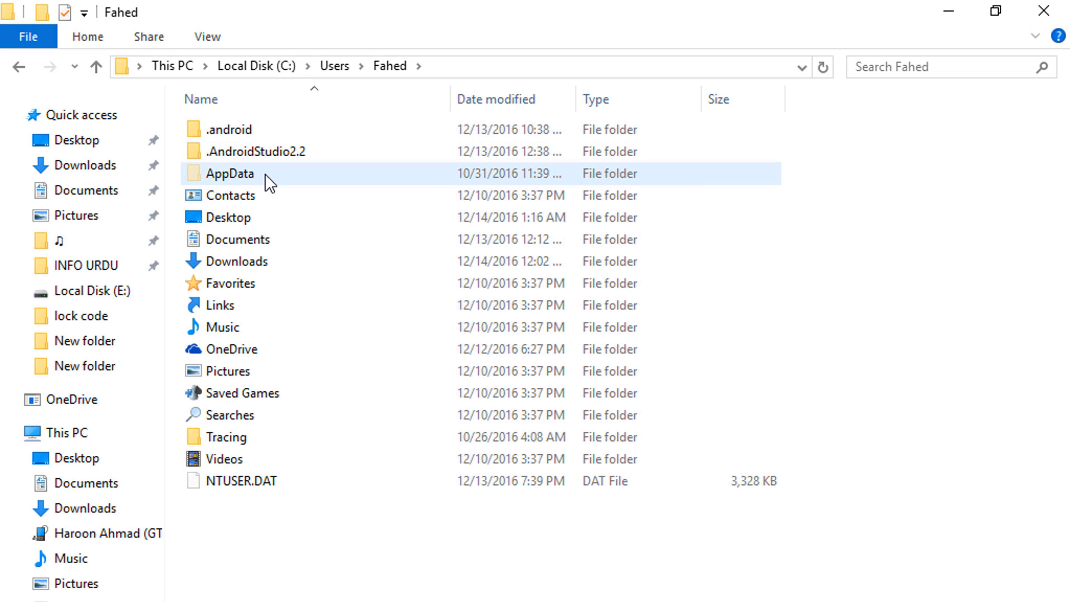
double_click(265, 174)
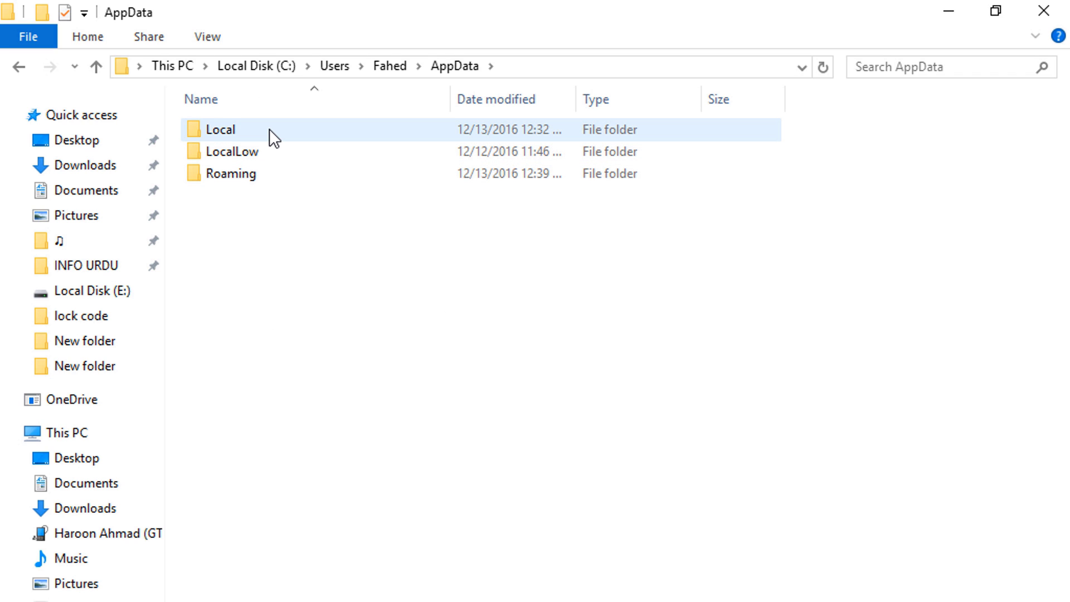
double_click(270, 129)
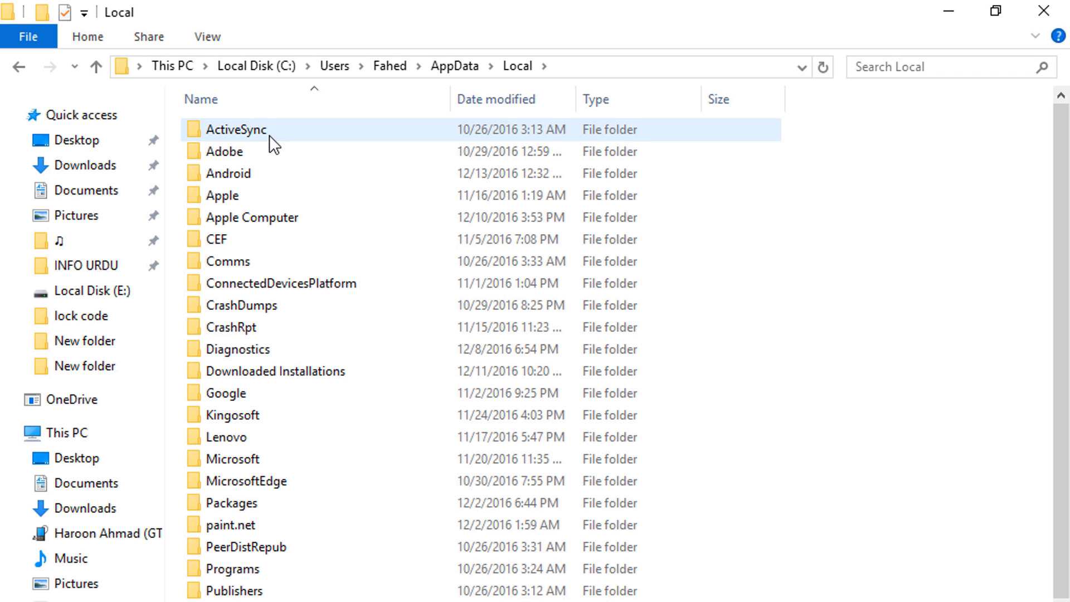
double_click(263, 171)
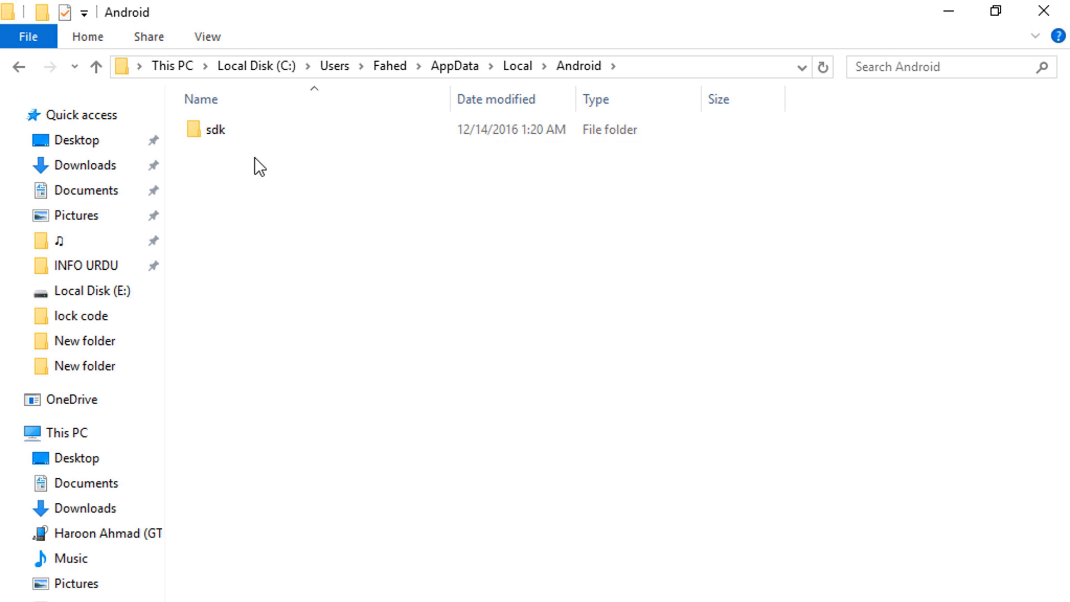
double_click(251, 135)
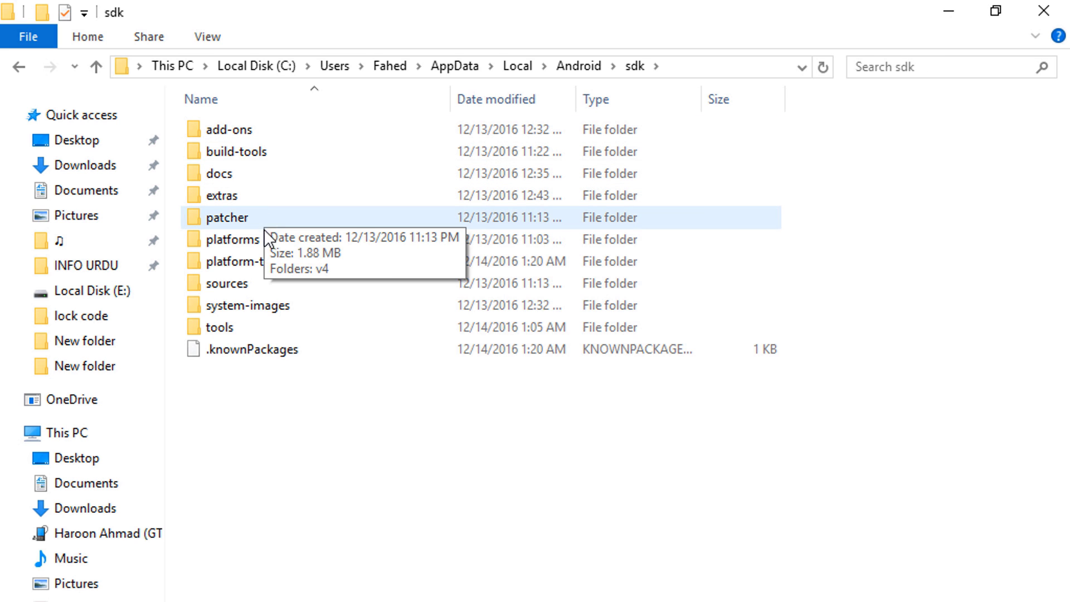
double_click(325, 259)
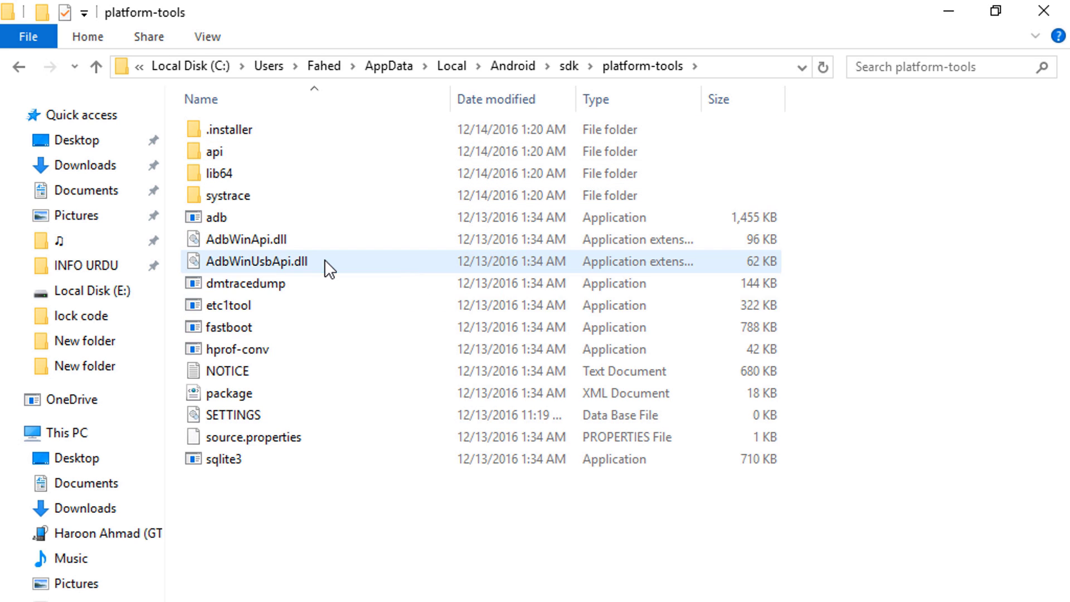
key(shift)
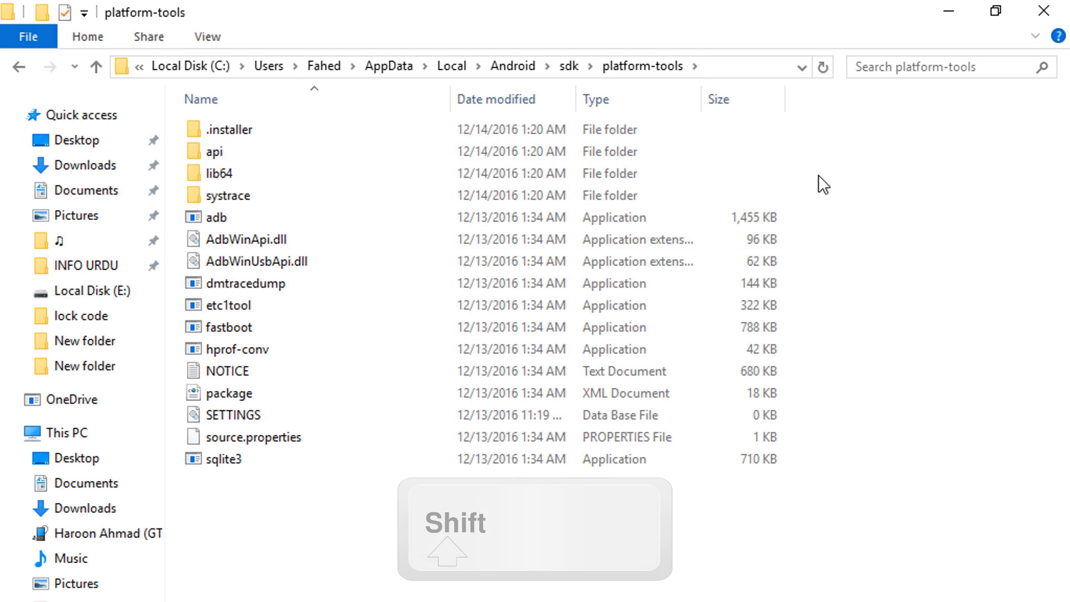
shift+right_click(816, 173)
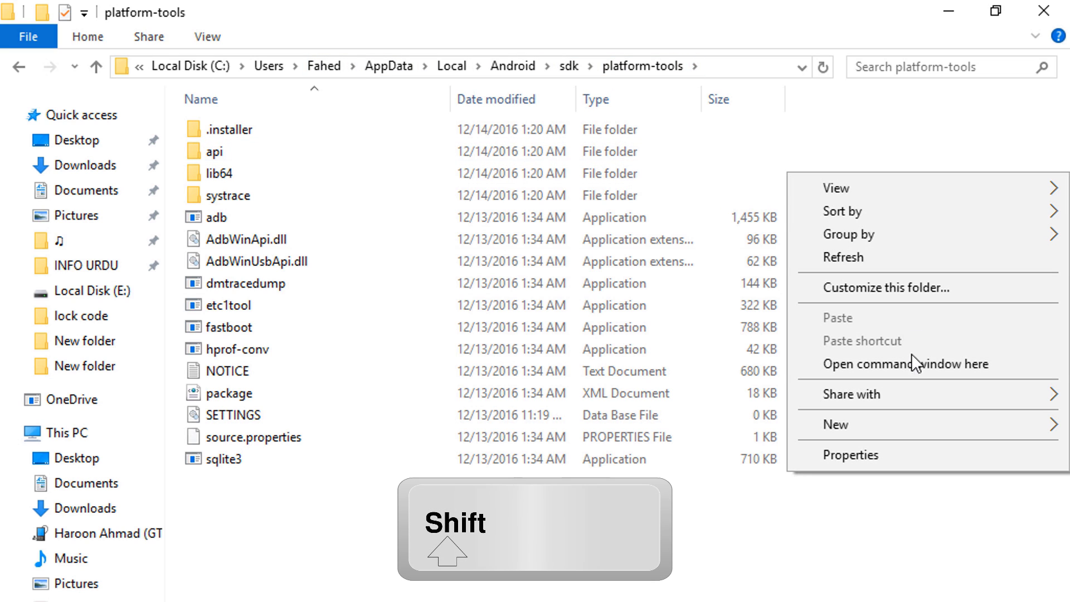
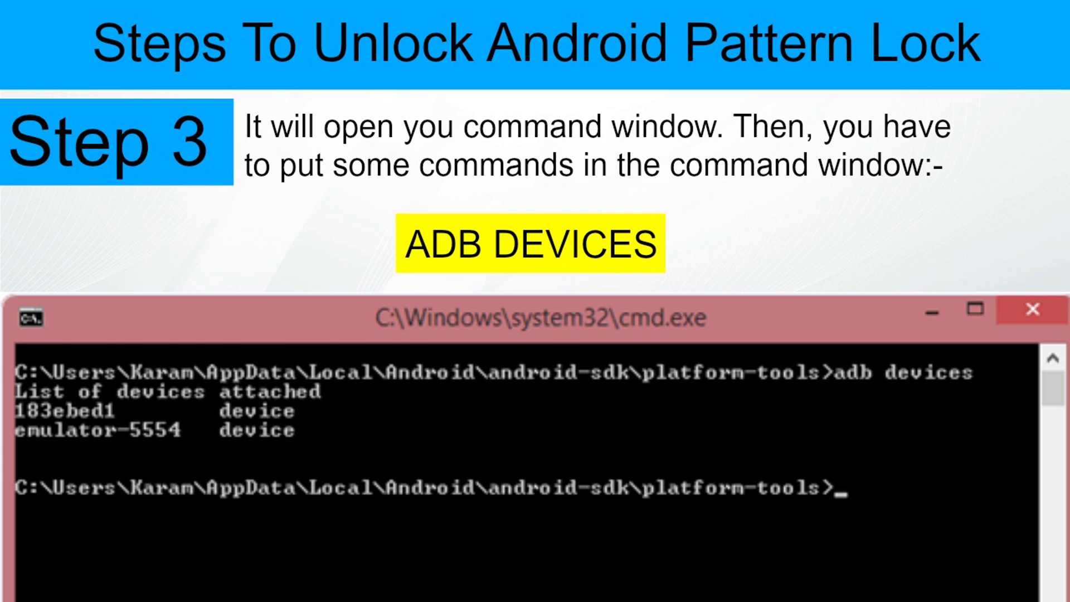
- Run 'adb devices' in the platform-tools folder to list the one attached device
text(adb )
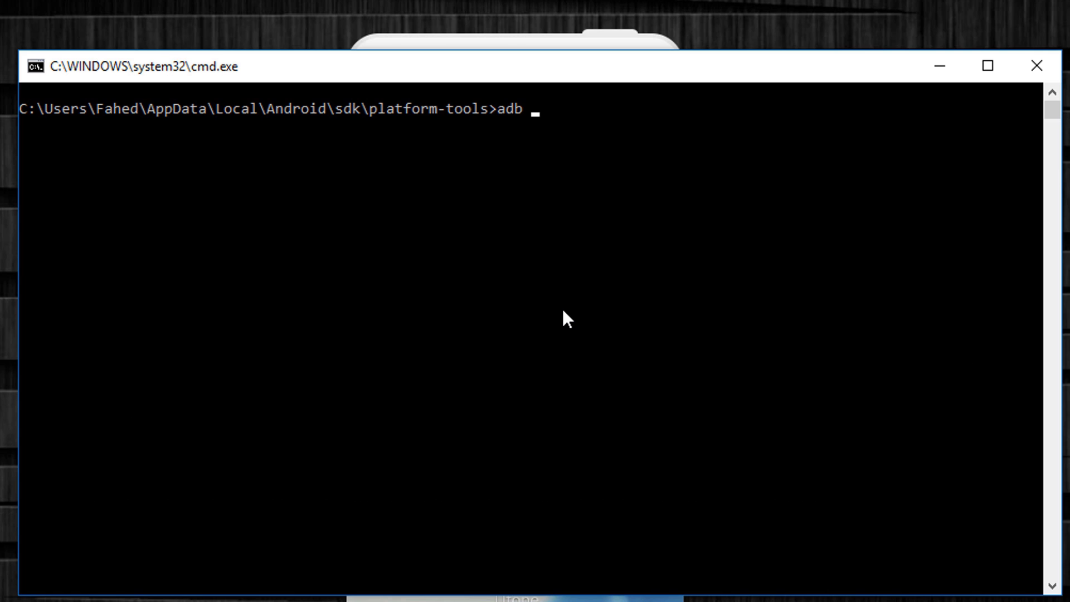
text(devices)
key(Return)
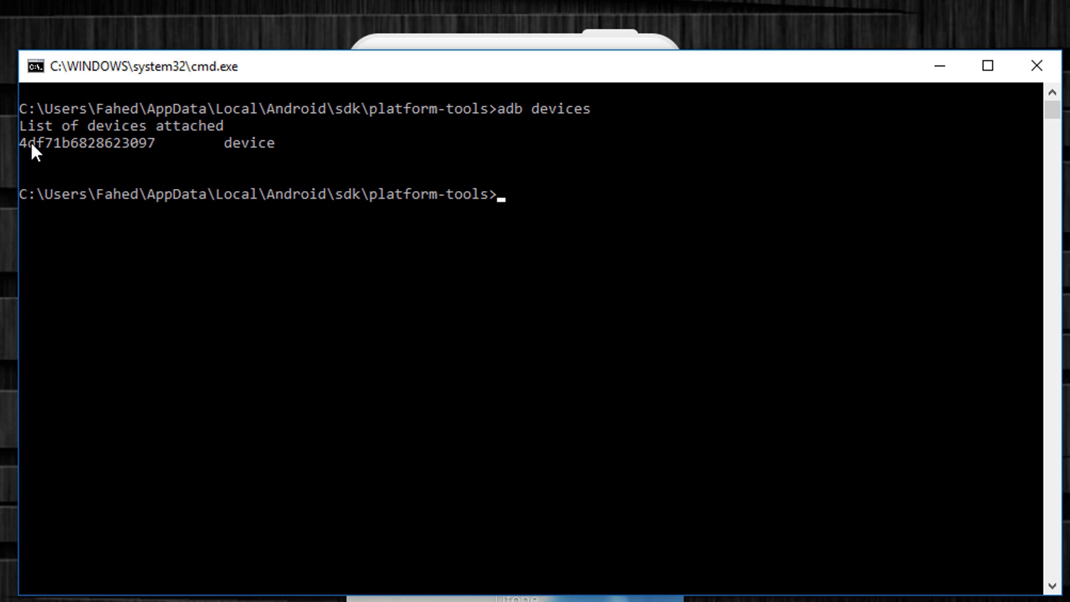
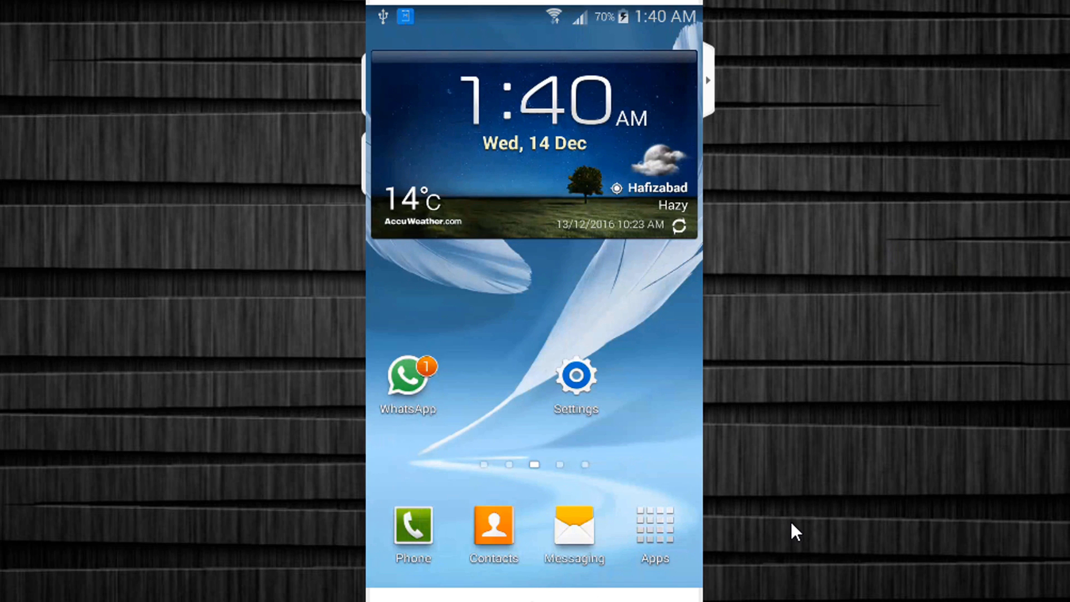
- Page through the phone's installed apps, then return to the home screen
click(669, 539)
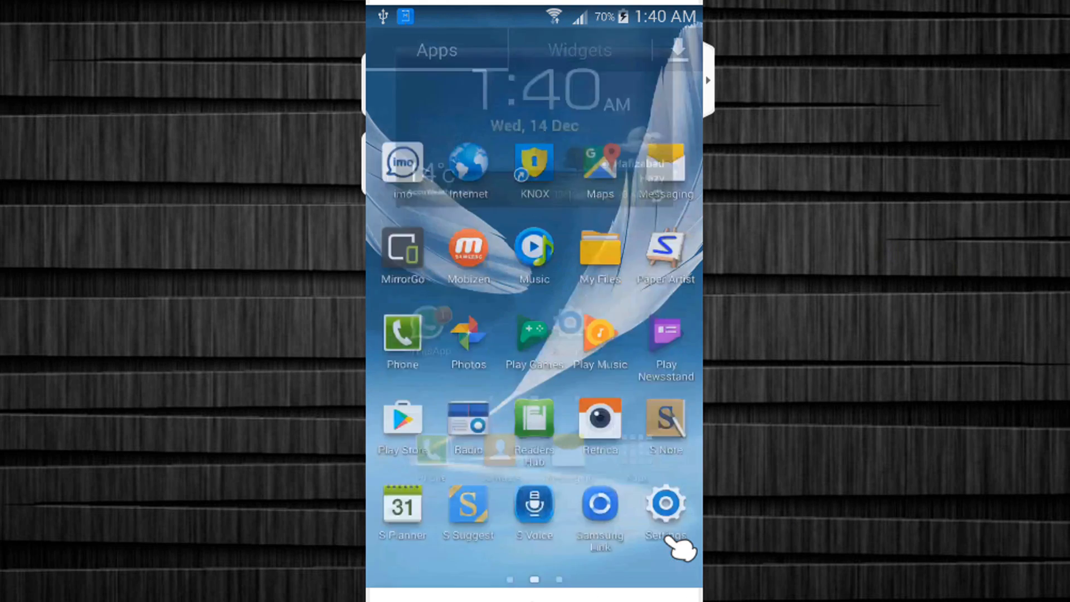
drag(675, 569, 611, 513)
drag(421, 544, 676, 544)
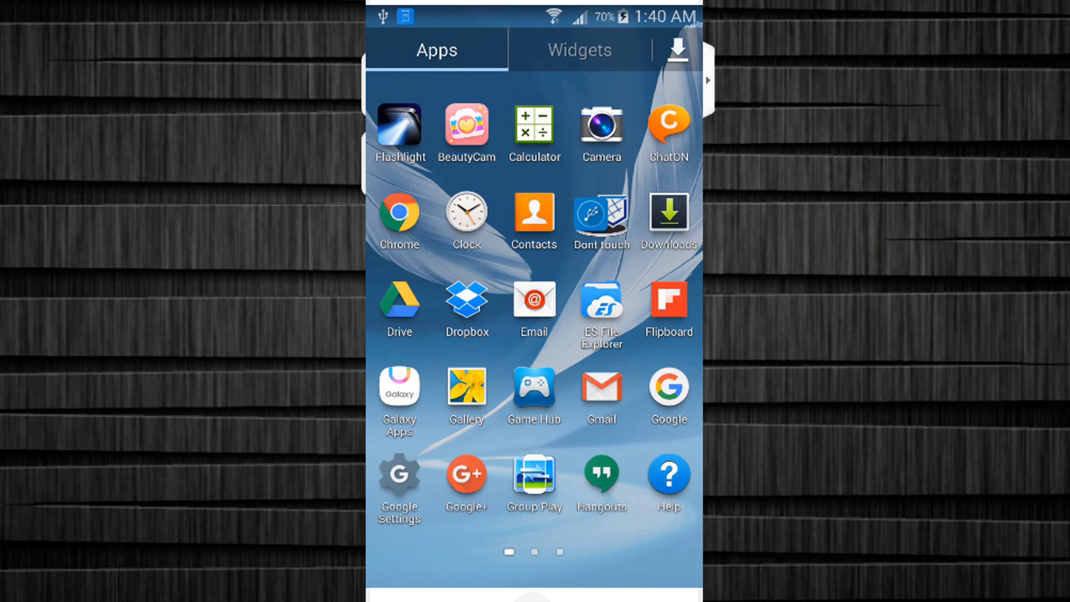
drag(454, 432, 750, 477)
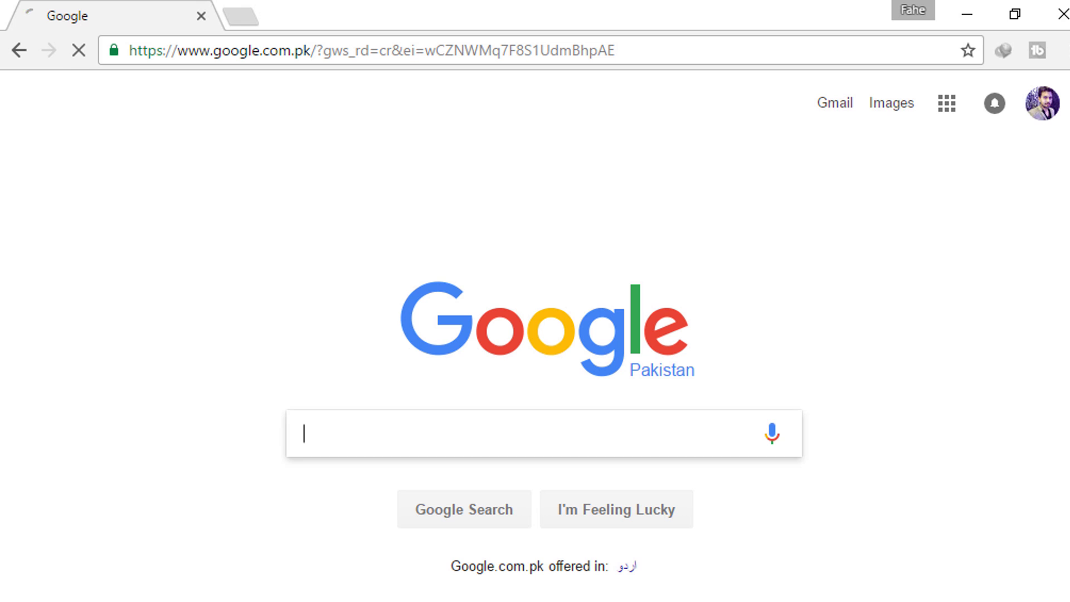
- Search Google for 'aroma file manager' and open the first forum.xda-developers.com result
text(aroma )
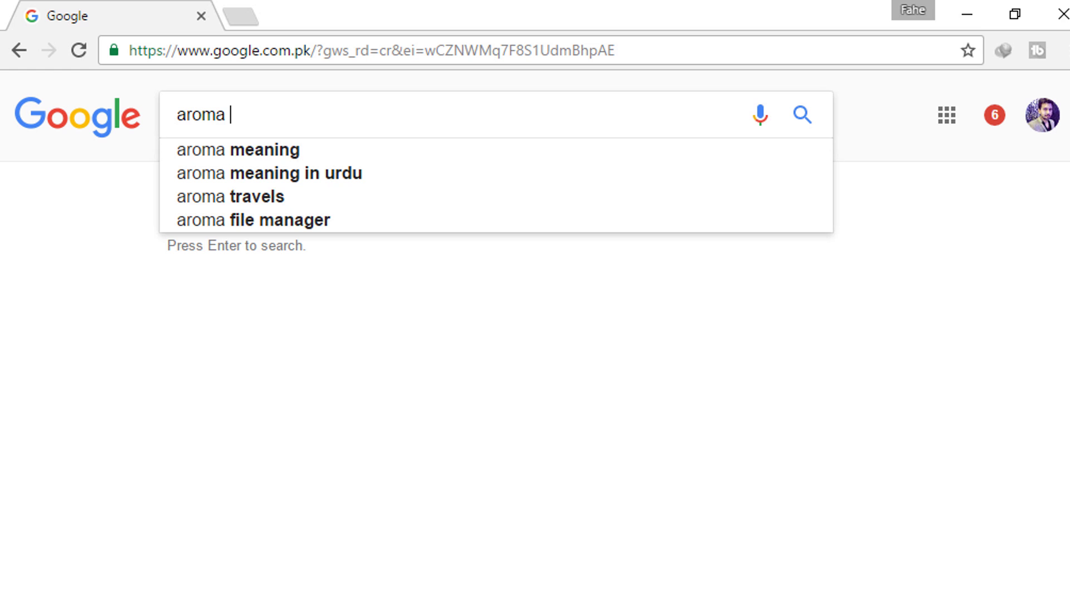
text(file manager)
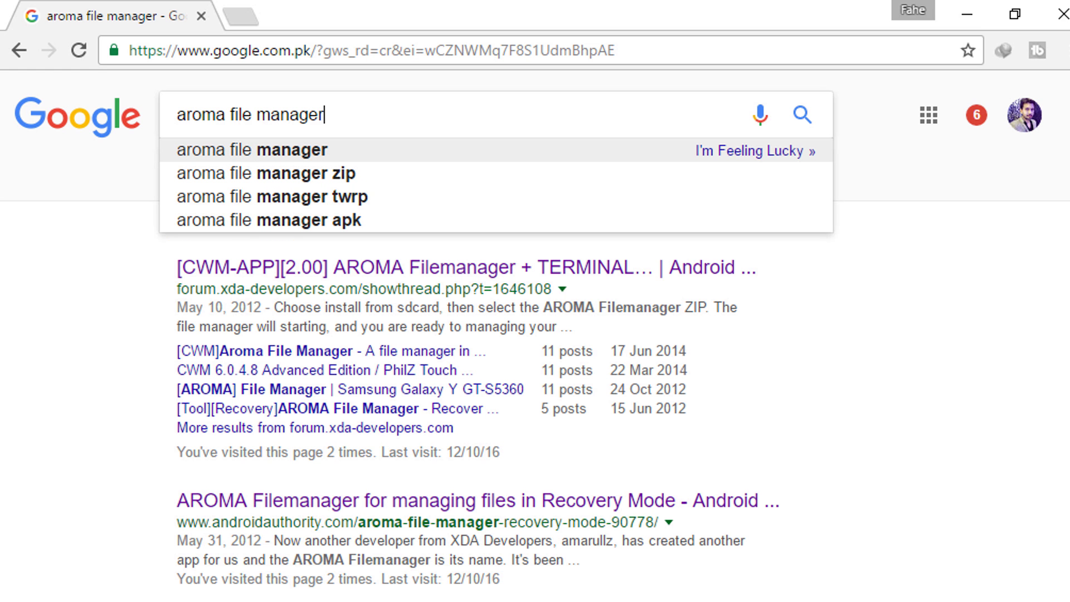
key(Return)
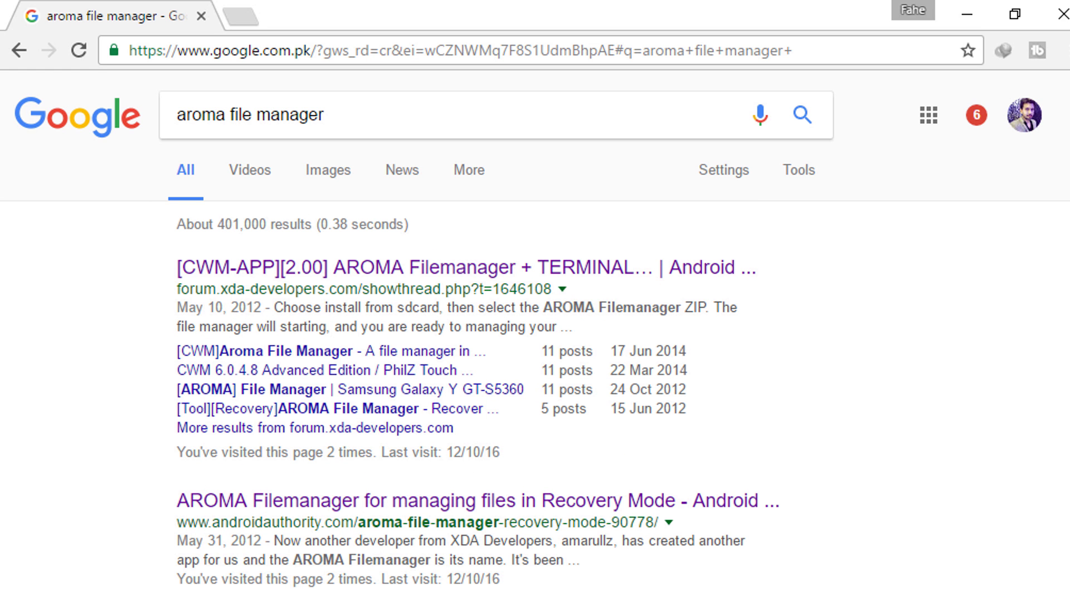
click(509, 285)
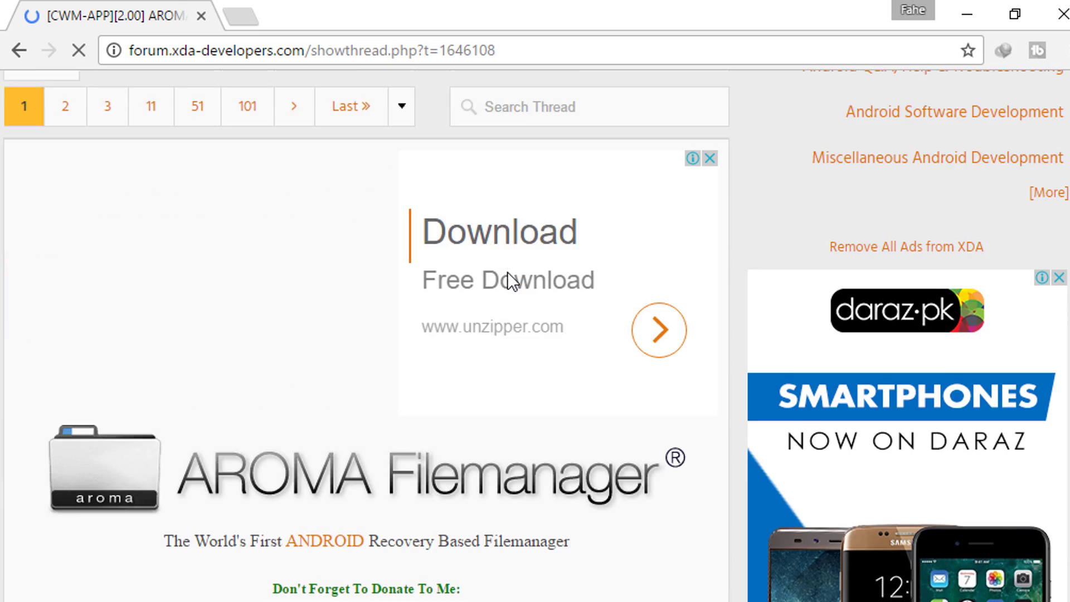
- Start the IDM download of aromafm-1.00-120512-002.zip from the thread's Attached Files
scroll(507, 272, down, 20)
scroll(511, 285, down, 20)
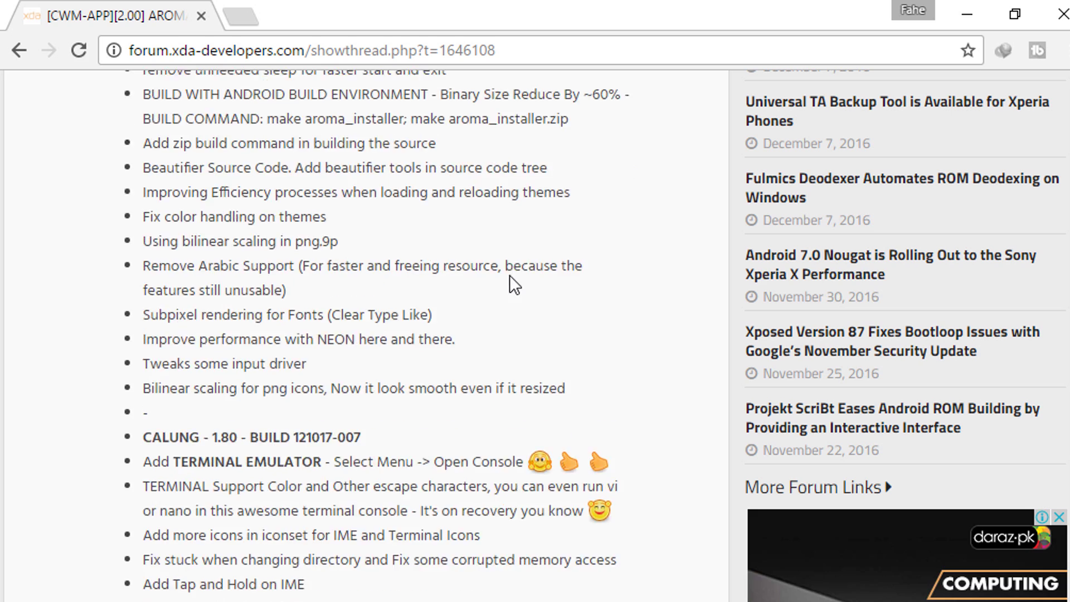
scroll(512, 285, down, 3)
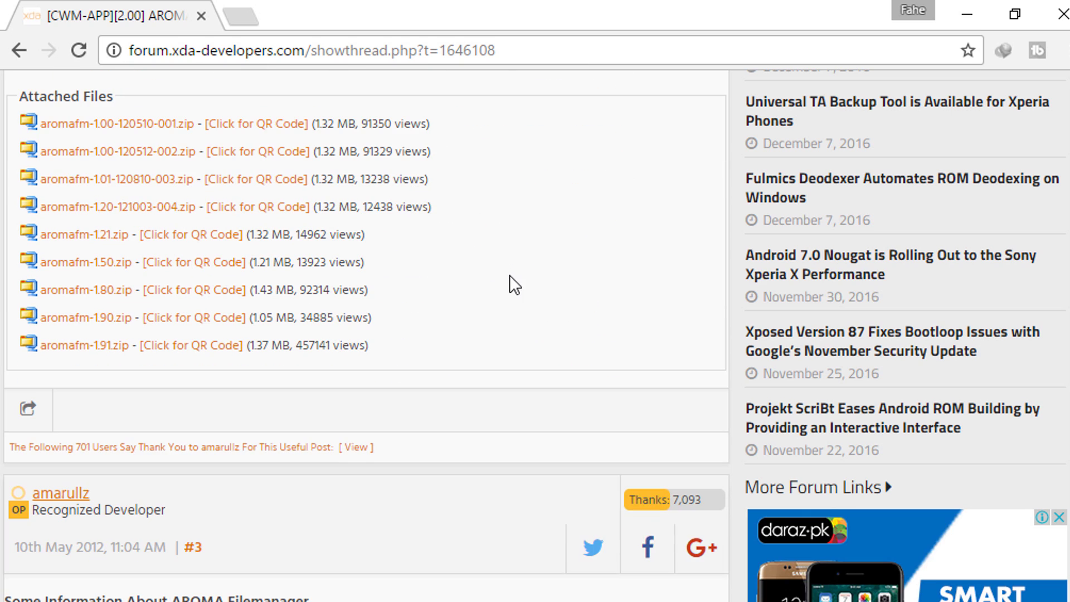
click(171, 150)
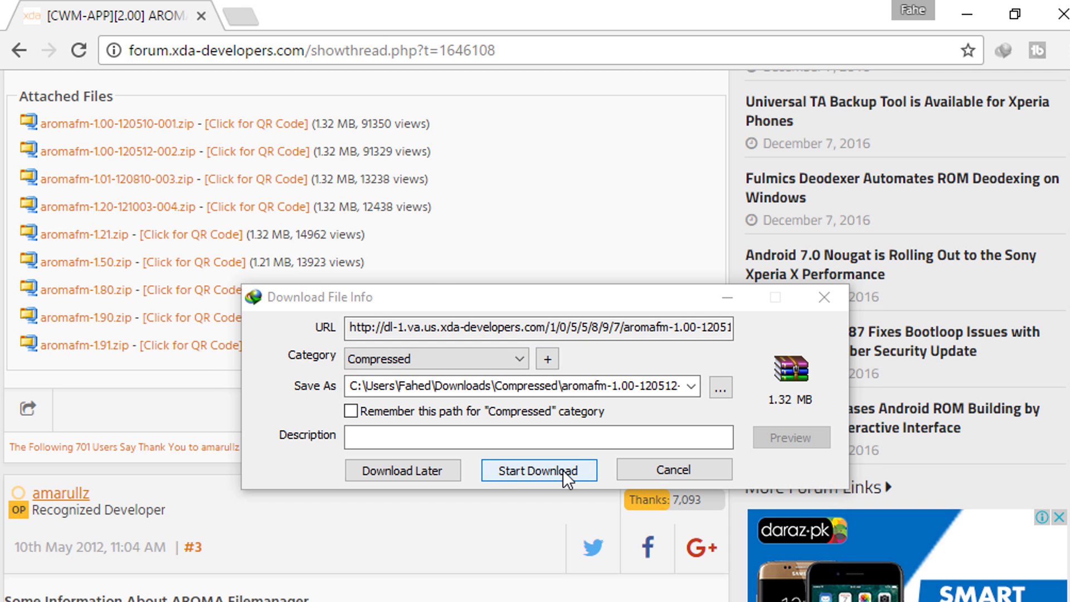
click(565, 471)
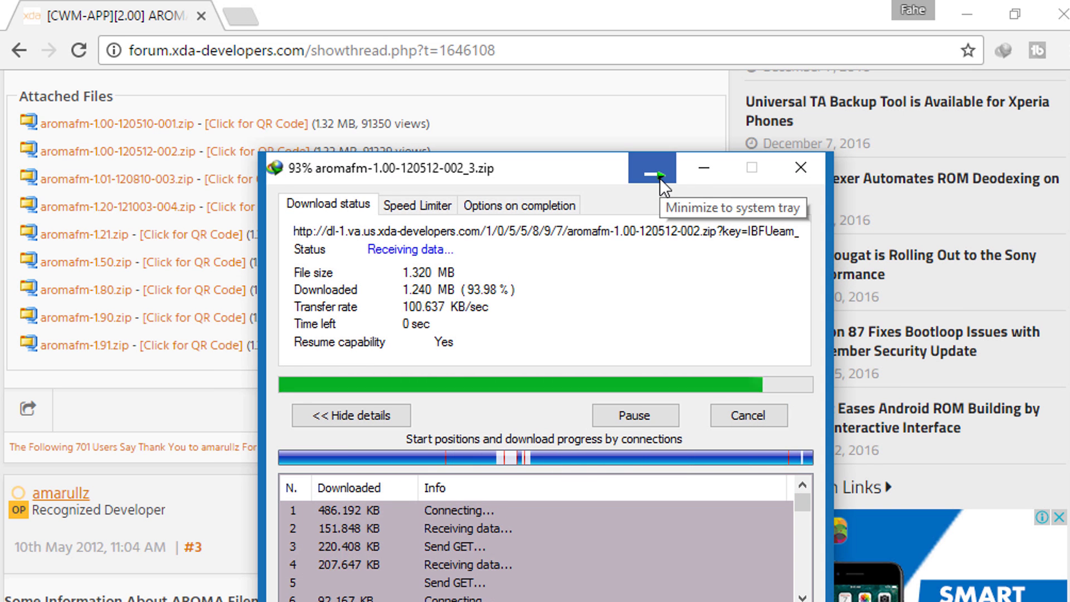